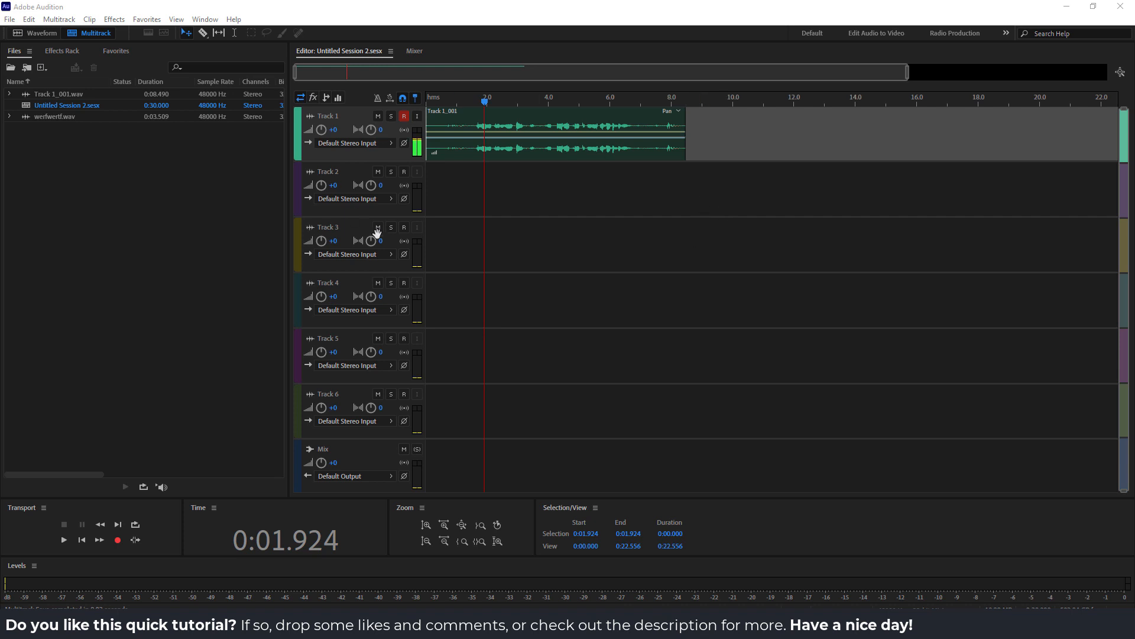
- Switch to the Classic workspace and select a stretch of the waveform in the single-file editor
{"action": "left_click", "coordinate": [204, 19]}
{"action": "mouse_move", "coordinate": [227, 33]}
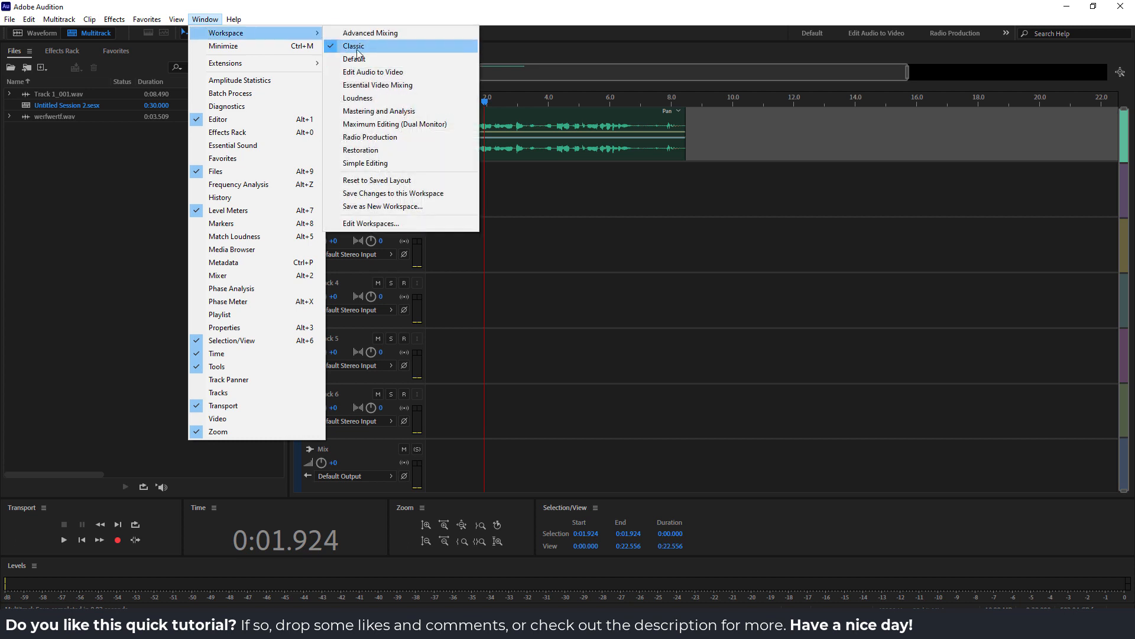
{"action": "left_click", "coordinate": [363, 51]}
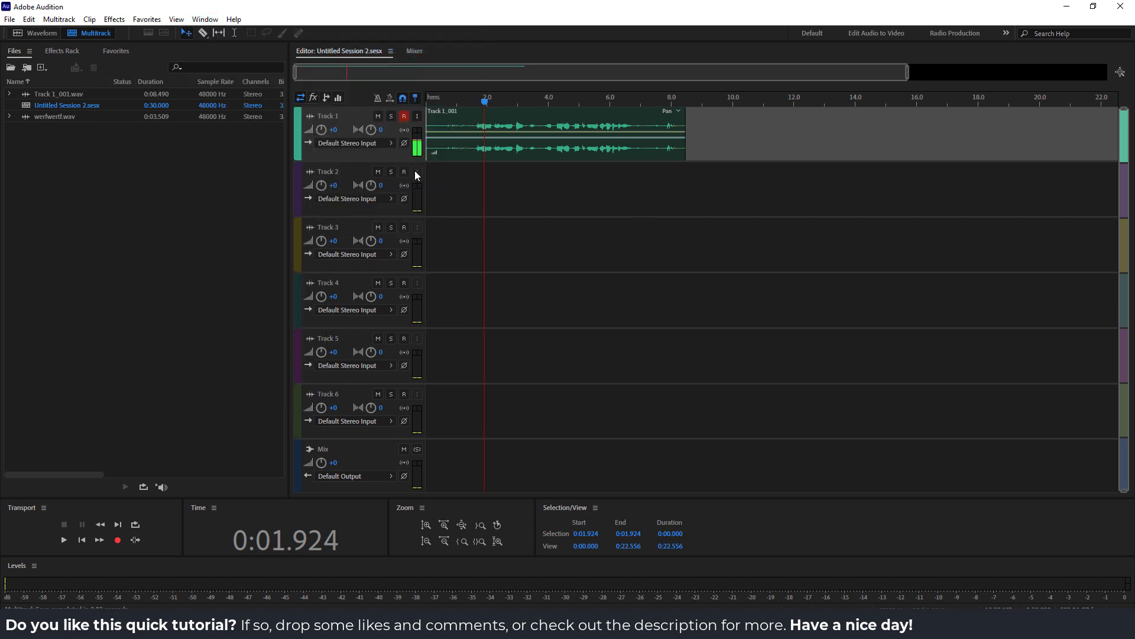
{"action": "left_click", "coordinate": [36, 33]}
{"action": "left_click_drag", "start_coordinate": [463, 209], "coordinate": [689, 241]}
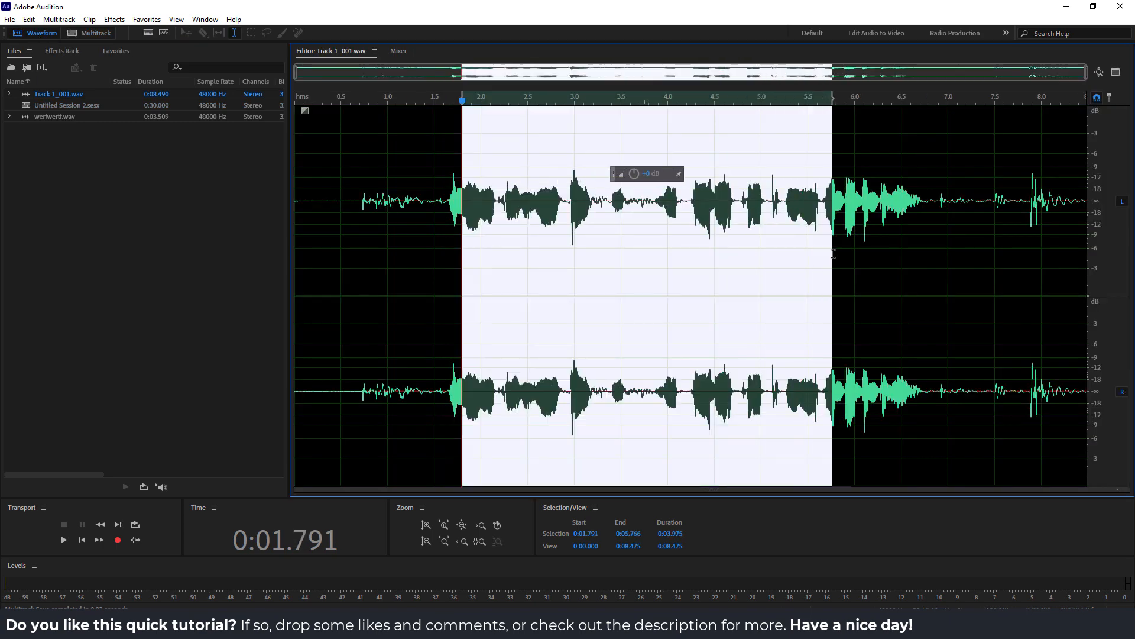
- Return to the multitrack view, select the Track 1 clip and browse the File export commands
{"action": "left_click", "coordinate": [92, 32]}
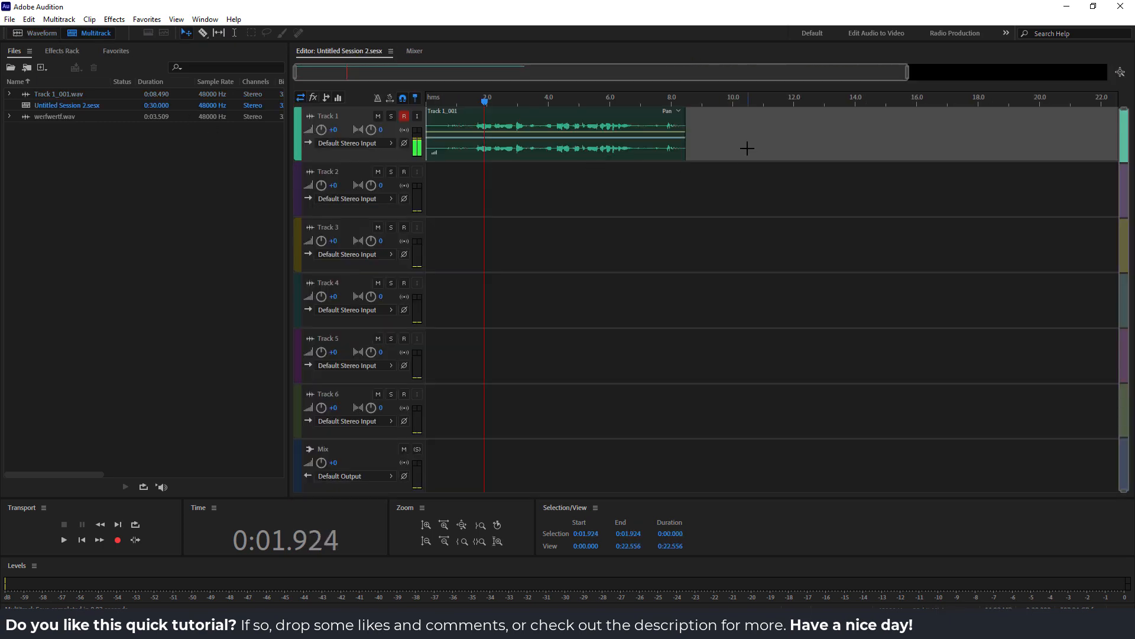
{"action": "left_click", "coordinate": [634, 142]}
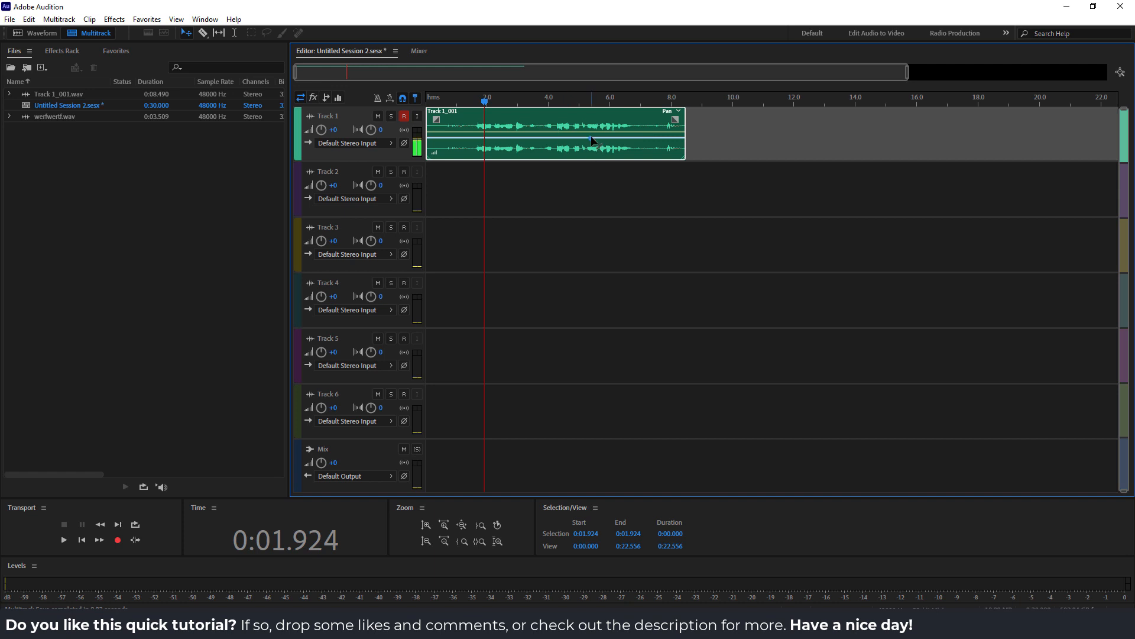
{"action": "left_click", "coordinate": [9, 19]}
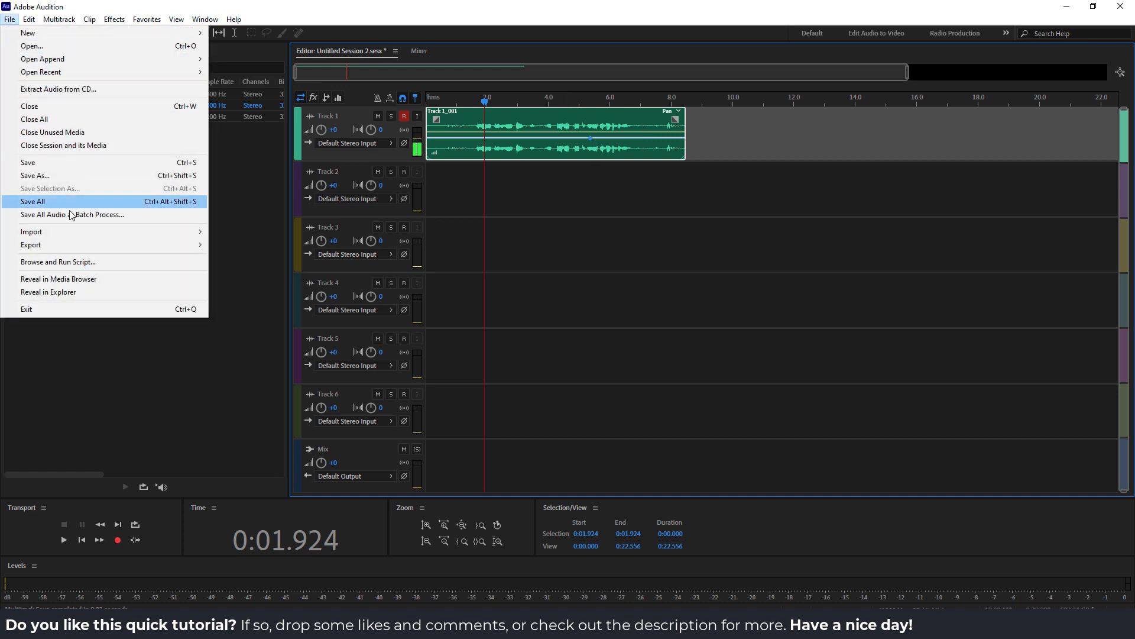
{"action": "mouse_move", "coordinate": [258, 301]}
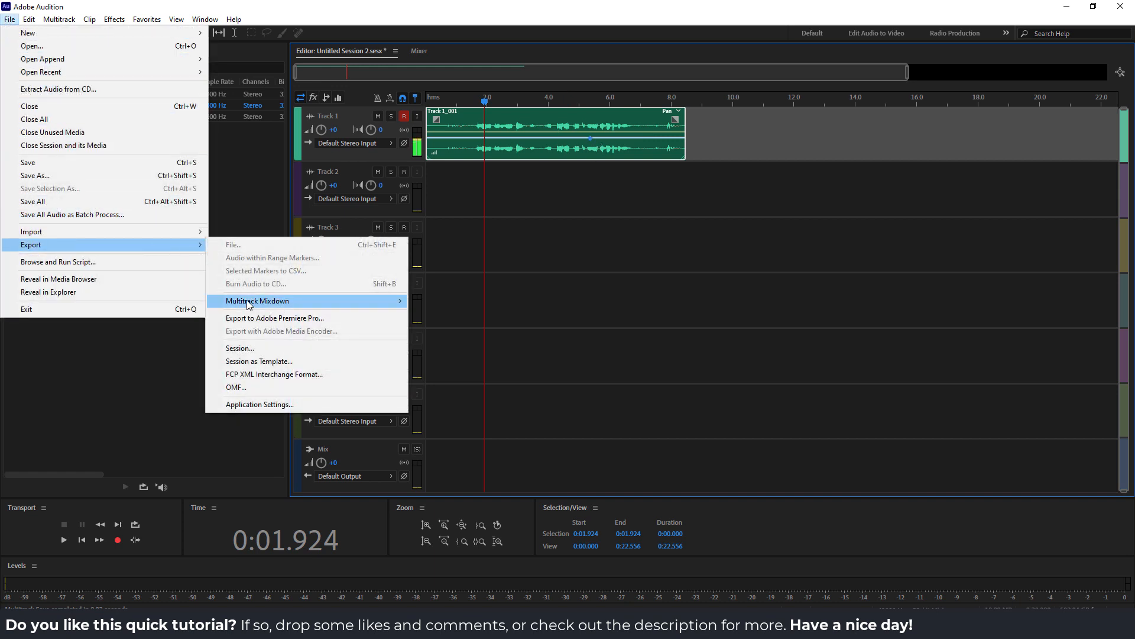
{"action": "mouse_move", "coordinate": [305, 301]}
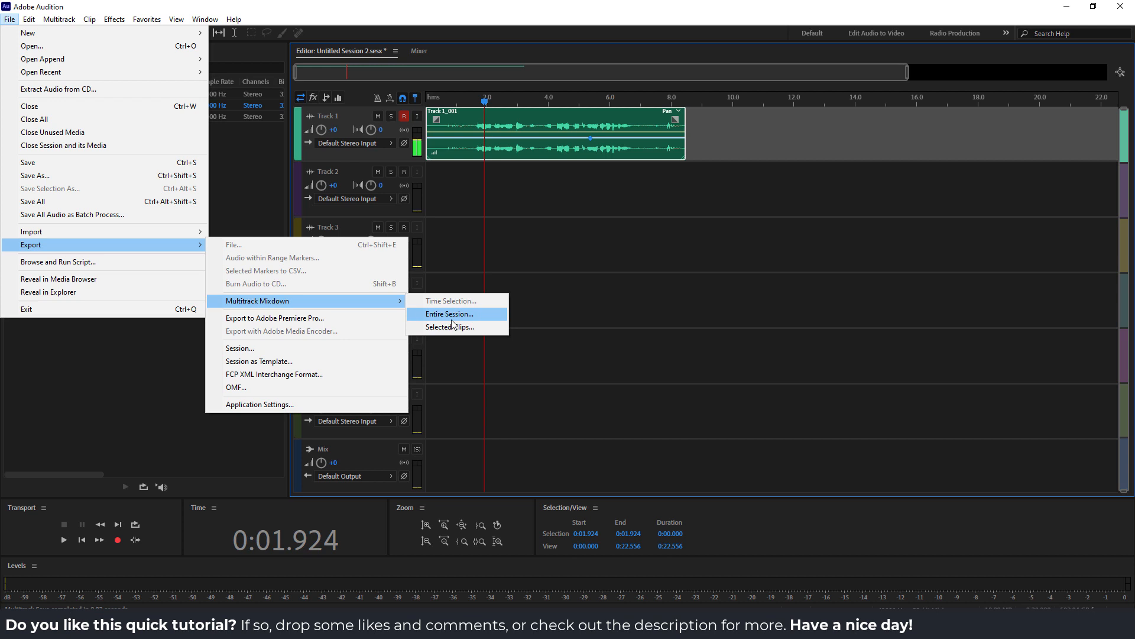
- Select about 2.2 to 6.5 seconds across the tracks with the Time Selection tool and reach the export commands
{"action": "left_click", "coordinate": [300, 8]}
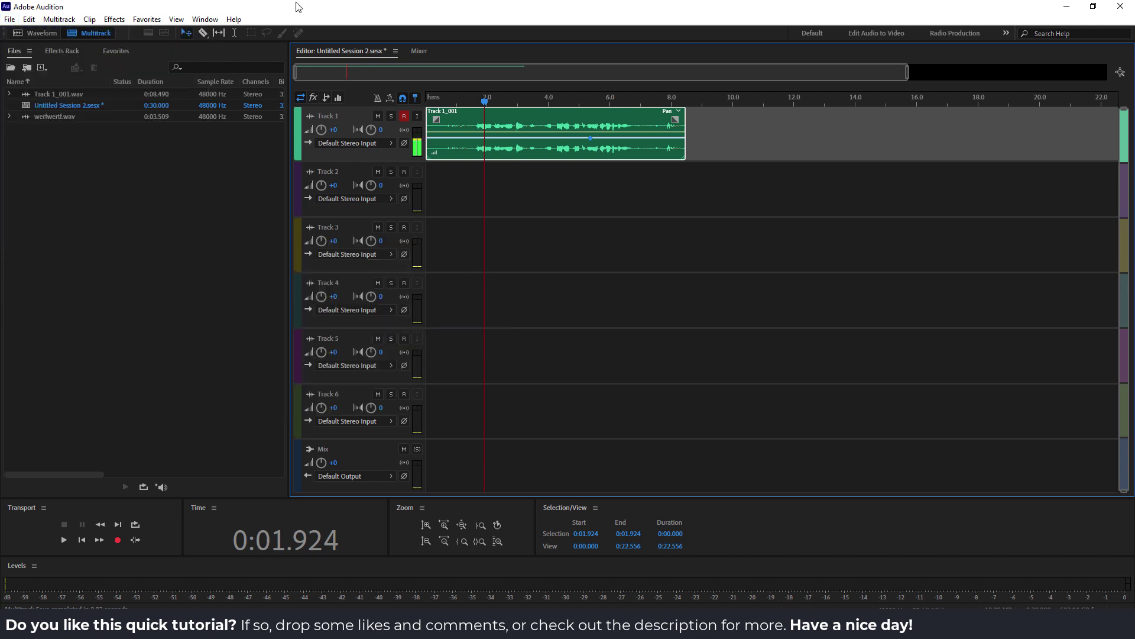
{"action": "left_click", "coordinate": [234, 36]}
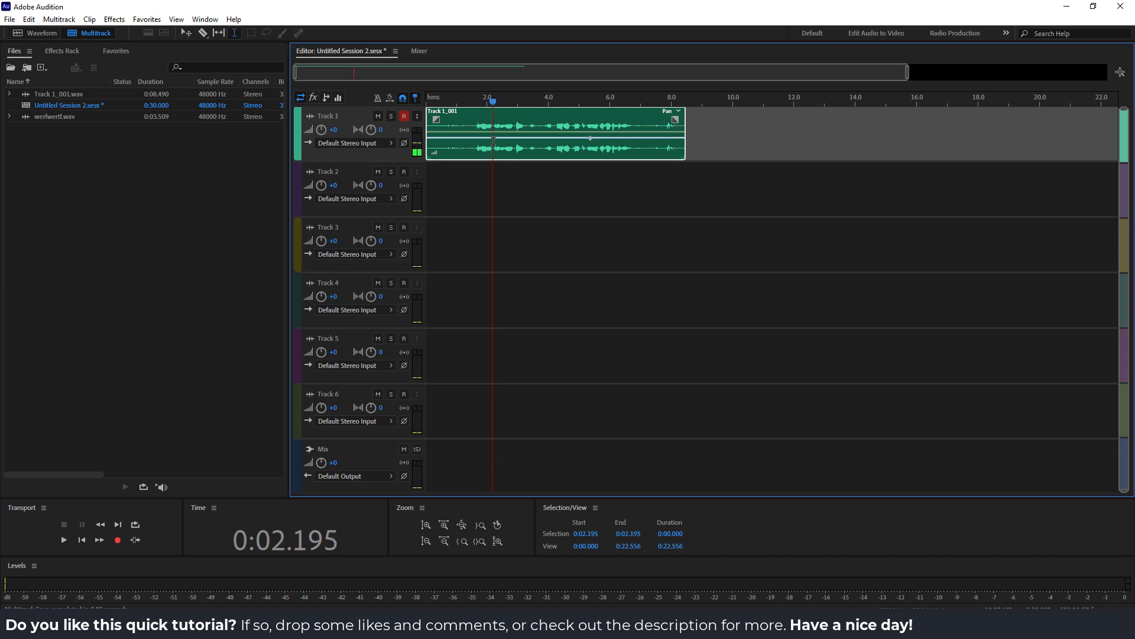
{"action": "mouse_move", "coordinate": [493, 134]}
{"action": "left_mouse_down"}
{"action": "mouse_move", "coordinate": [627, 133]}
{"action": "mouse_move", "coordinate": [625, 144]}
{"action": "left_mouse_up"}
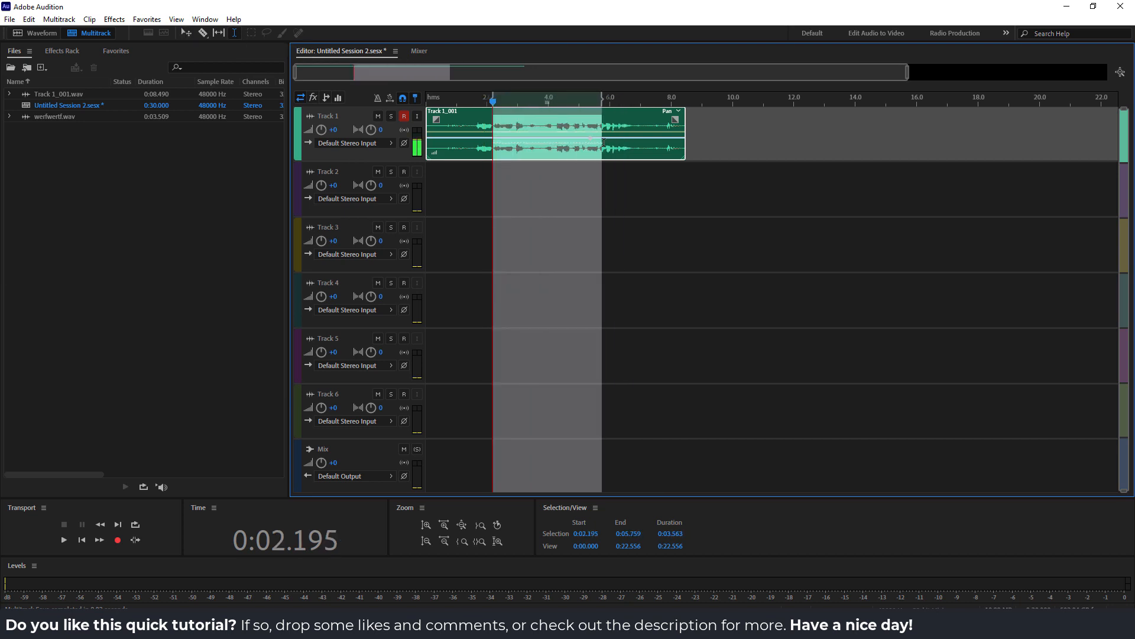
{"action": "left_click", "coordinate": [9, 19]}
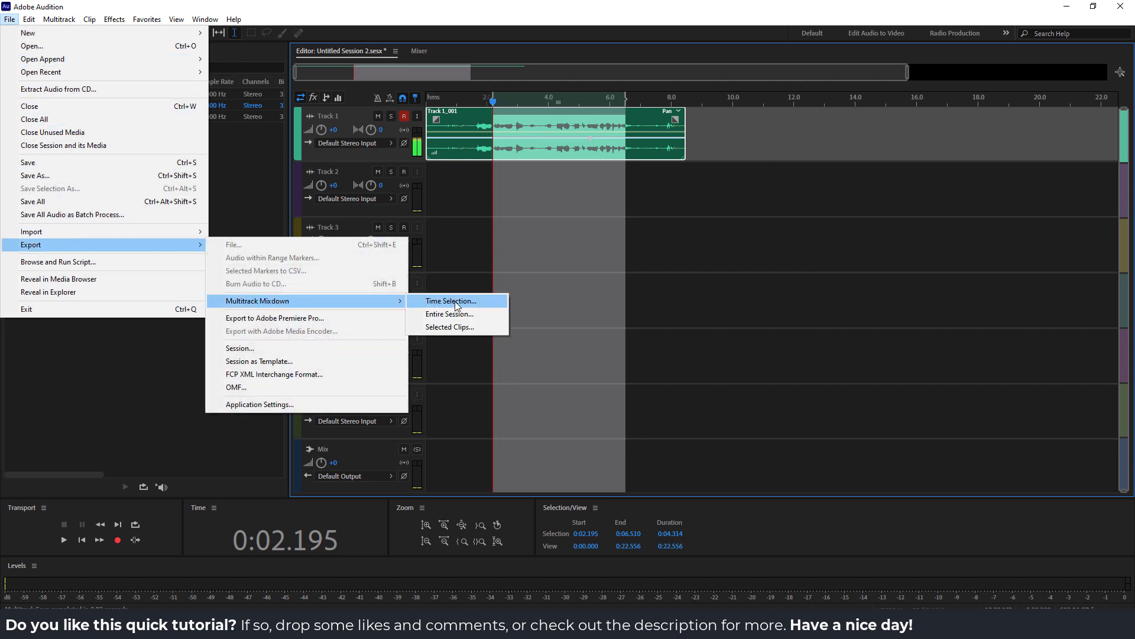
- View the mixdown export for the time selection, then reopen it for the entire session
{"action": "left_click", "coordinate": [463, 306]}
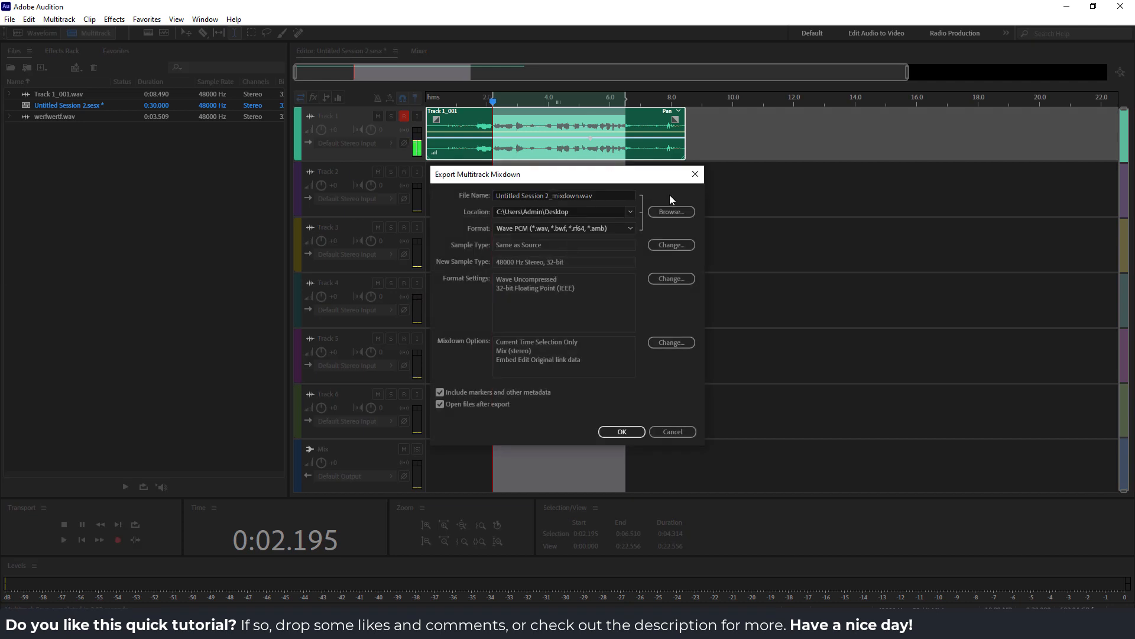
{"action": "left_click", "coordinate": [697, 182]}
{"action": "left_click", "coordinate": [10, 18]}
{"action": "mouse_move", "coordinate": [31, 245]}
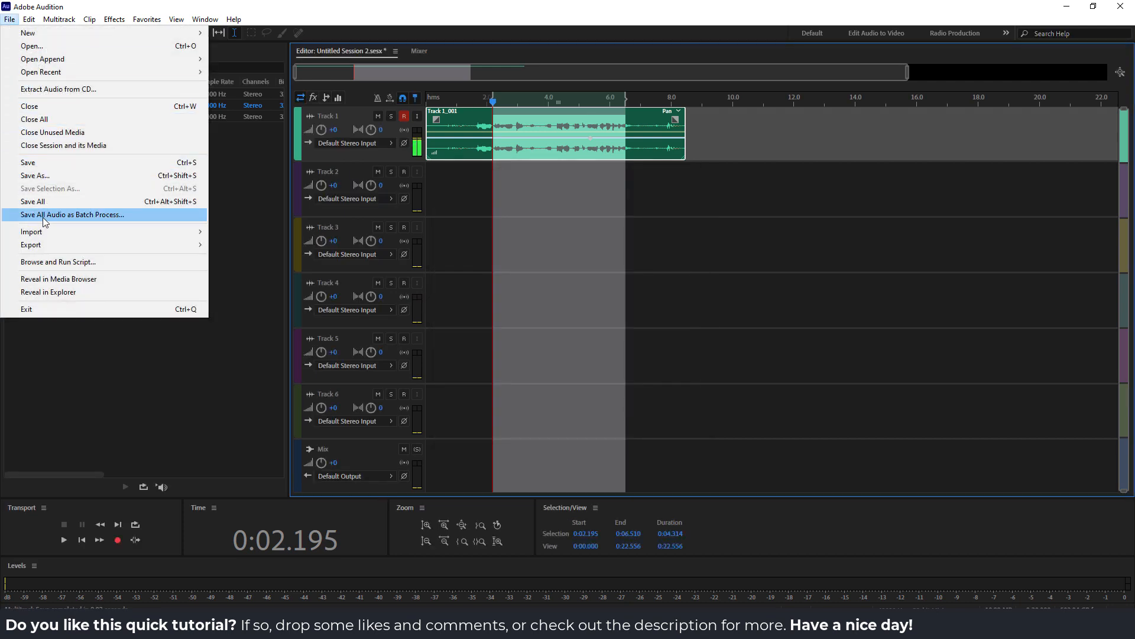
{"action": "mouse_move", "coordinate": [257, 301]}
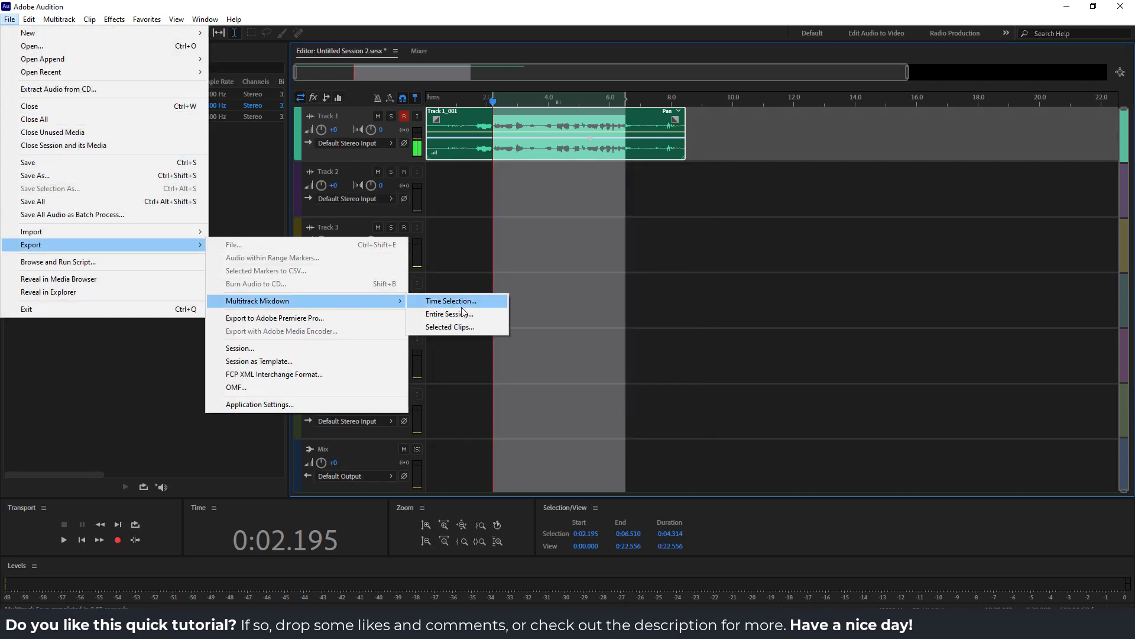
{"action": "left_click", "coordinate": [462, 317]}
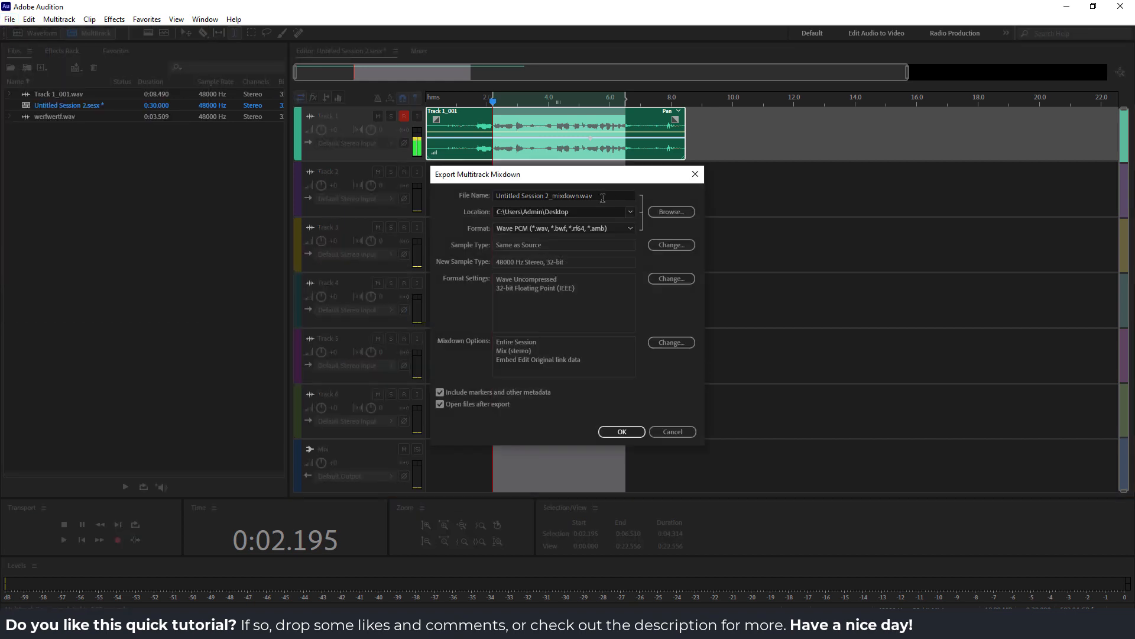
- Check the output name, save location and Wave PCM format, then close without exporting
{"action": "triple_click", "coordinate": [568, 195]}
{"action": "type", "text": "sdfgsdfgs"}
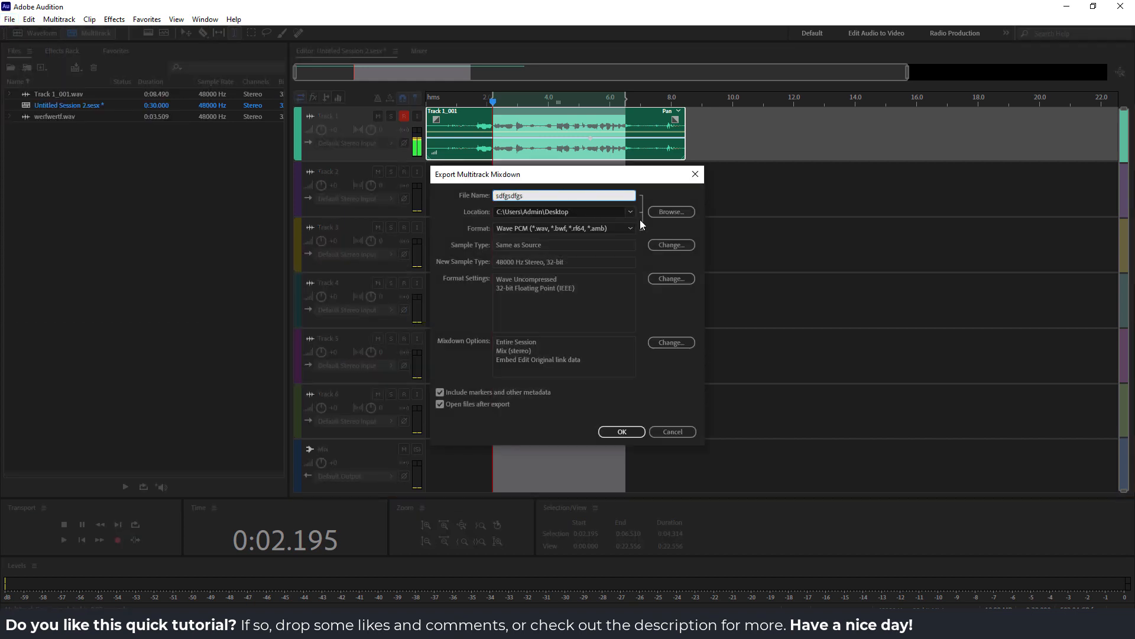
{"action": "left_click", "coordinate": [671, 212]}
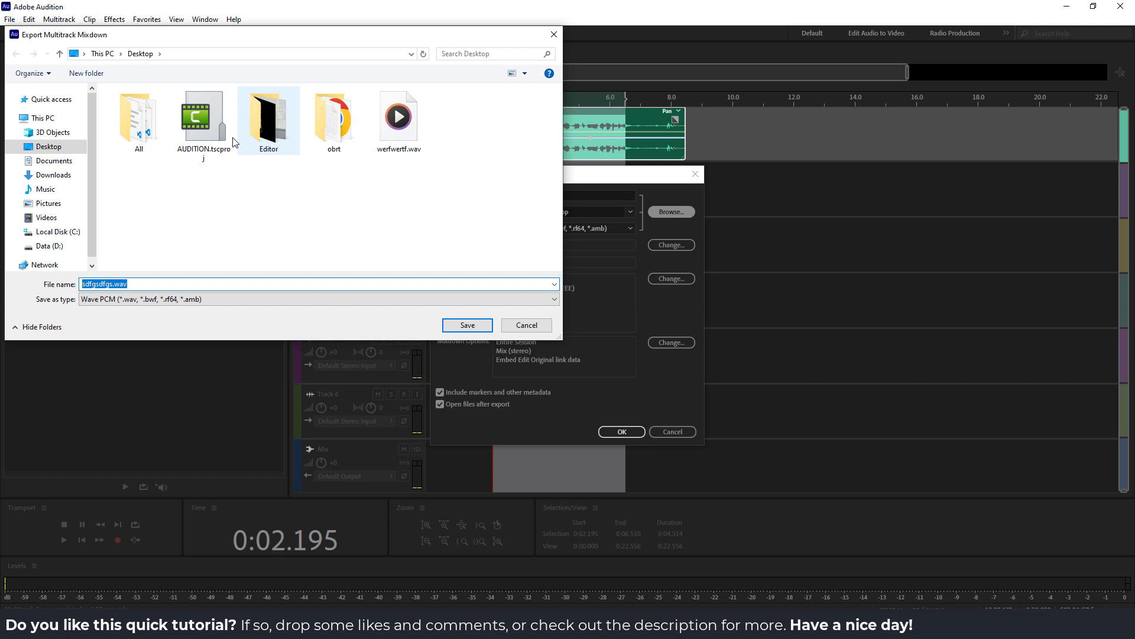
{"action": "left_click", "coordinate": [527, 326]}
{"action": "left_click", "coordinate": [621, 230]}
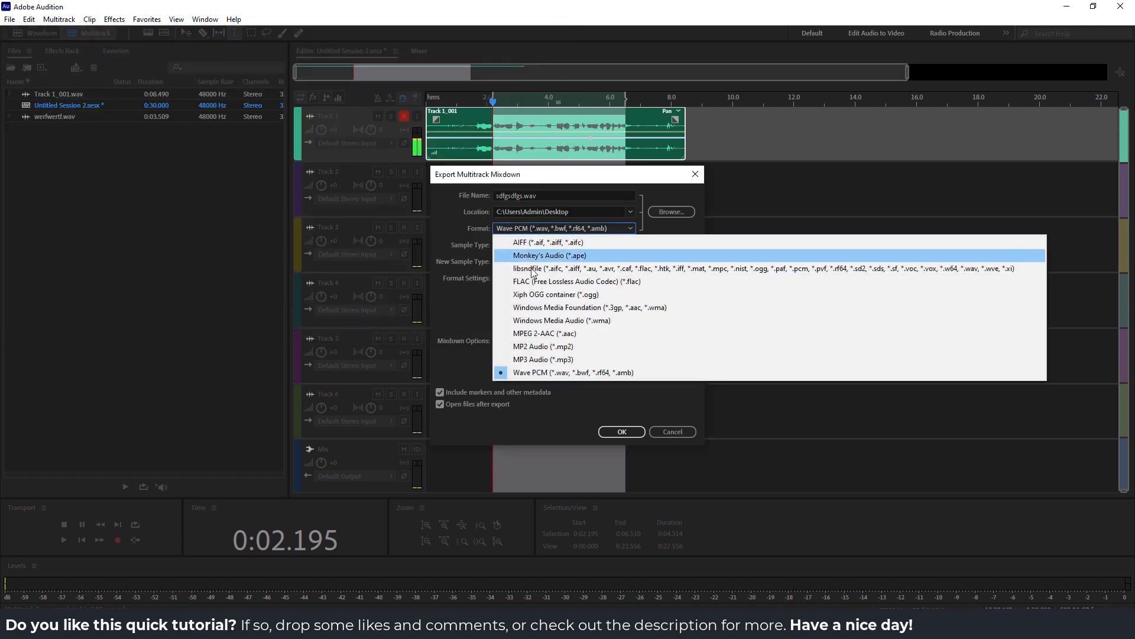
{"action": "left_click", "coordinate": [670, 197]}
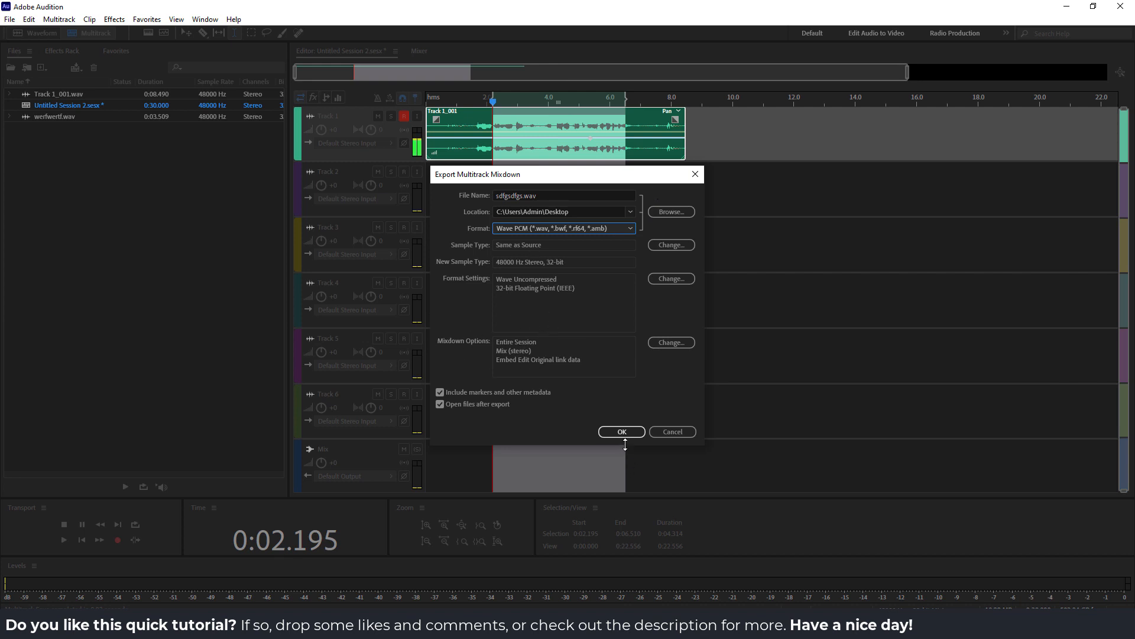
{"action": "left_click", "coordinate": [689, 176]}
- Review the Save As settings for Untitled Session 2.sesx in Audition Session format, cancelling the folder browser
{"action": "left_click", "coordinate": [9, 20]}
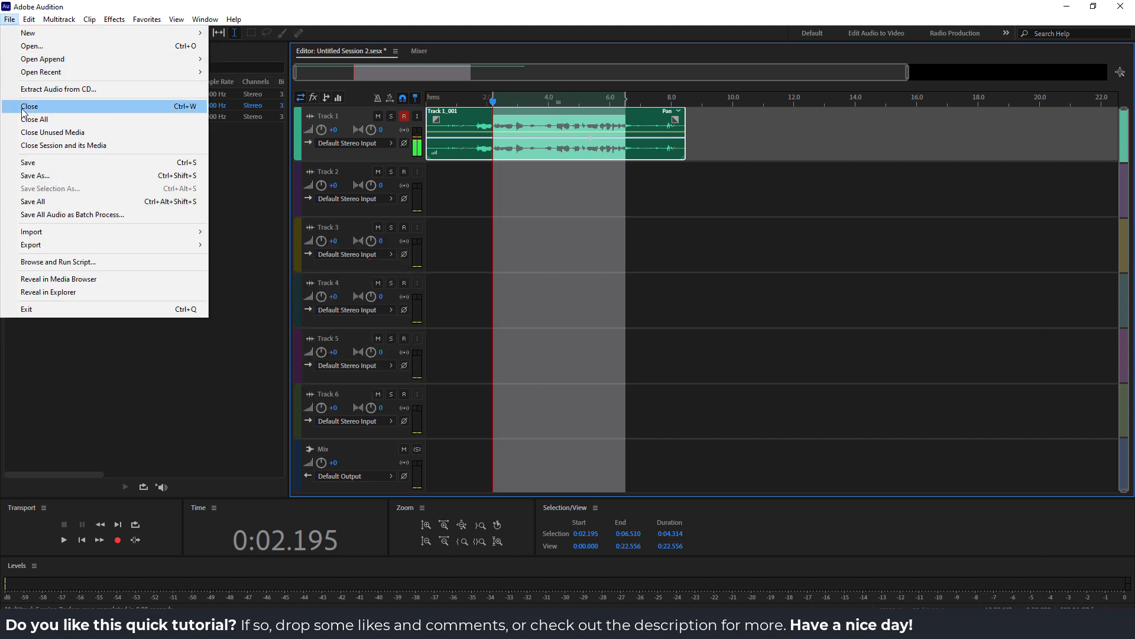
{"action": "left_click", "coordinate": [29, 175]}
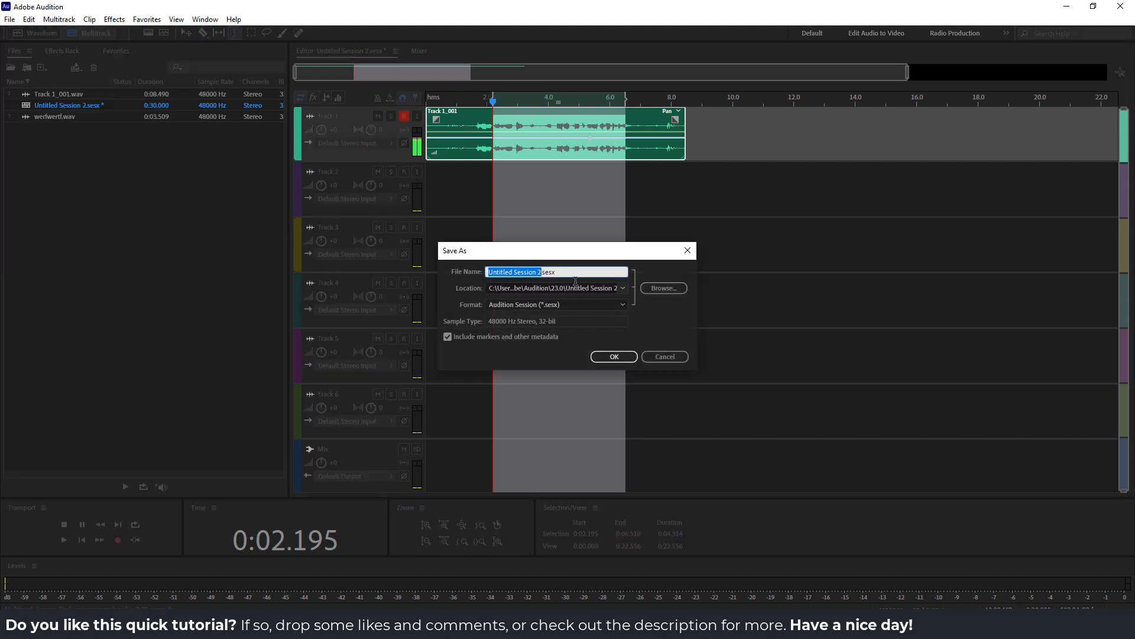
{"action": "left_click", "coordinate": [540, 306]}
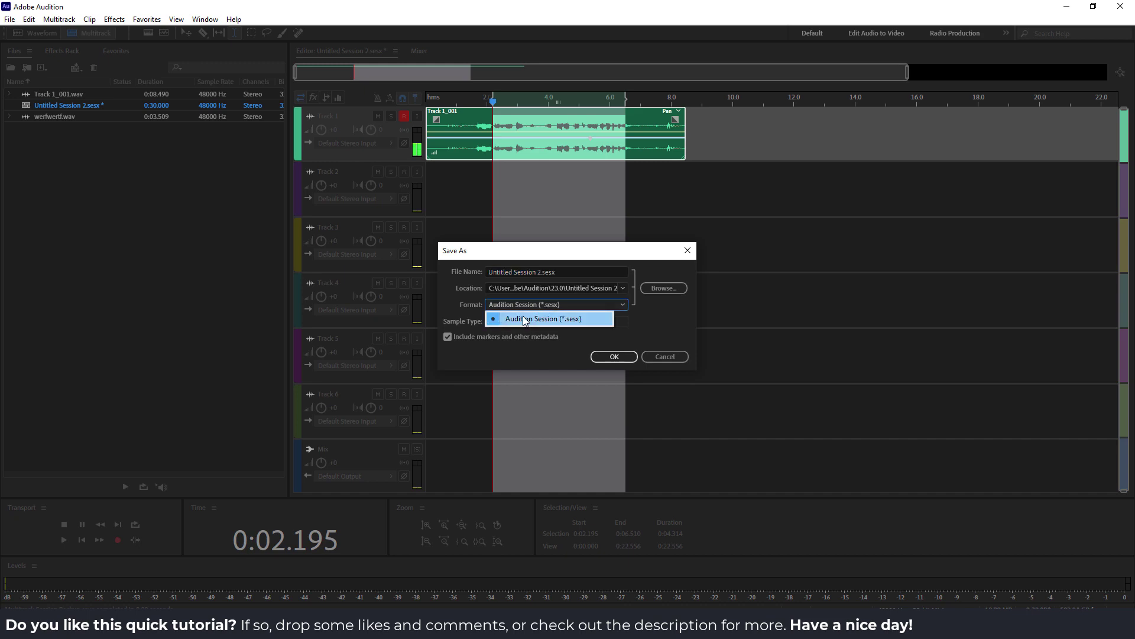
{"action": "left_click", "coordinate": [578, 320]}
{"action": "left_click", "coordinate": [658, 288]}
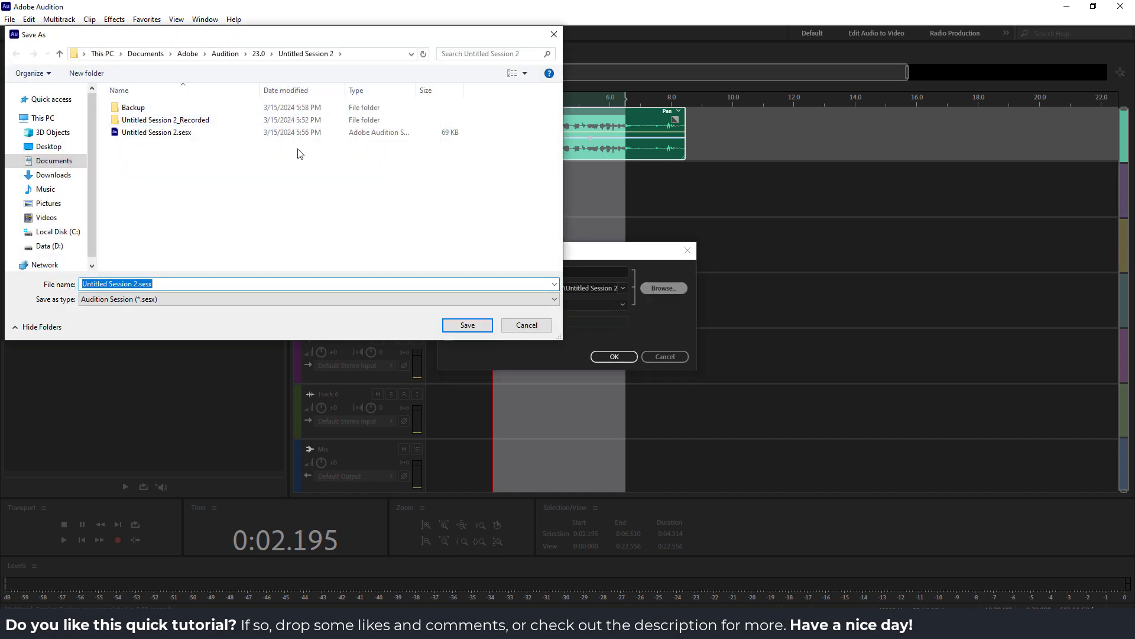
{"action": "left_click", "coordinate": [526, 325]}
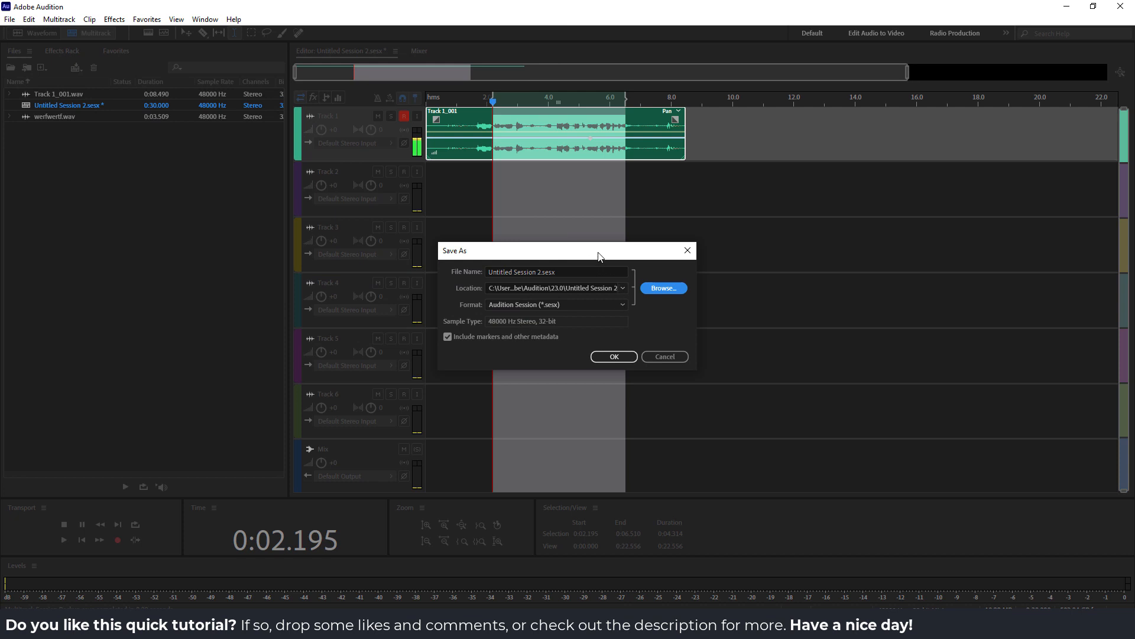
- Cancel the Save As dialog, leaving the session unsaved with its selection intact
{"action": "left_click", "coordinate": [668, 357]}
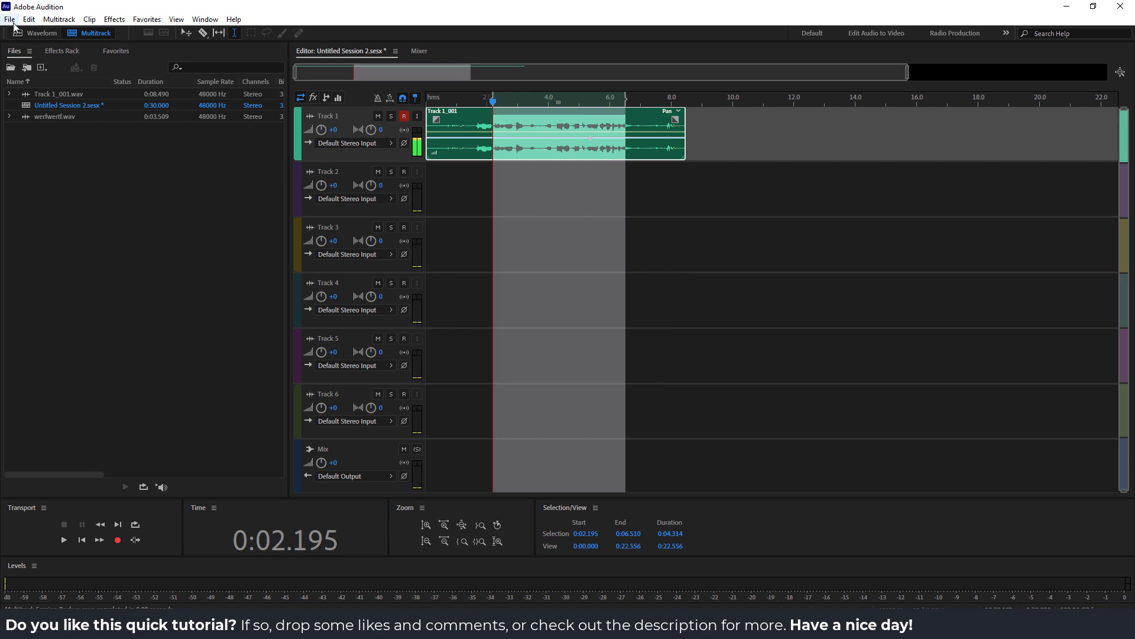